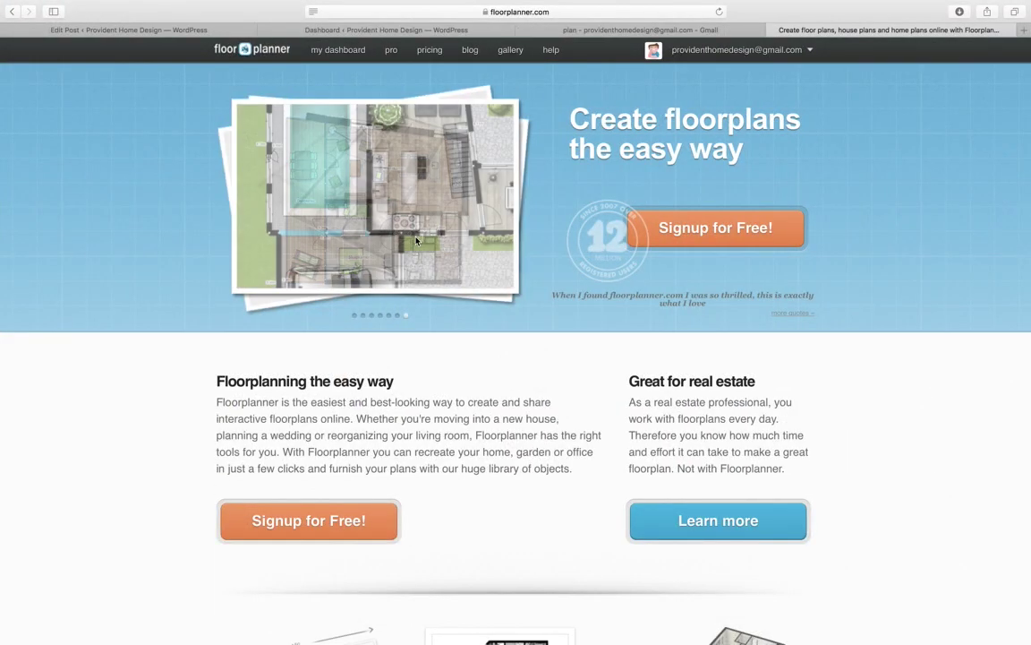
- Go to the account dashboard listing the recent project 'New floorplan'
{"action": "scroll", "coordinate": [417, 240], "scroll_direction": "up", "scroll_amount": 1}
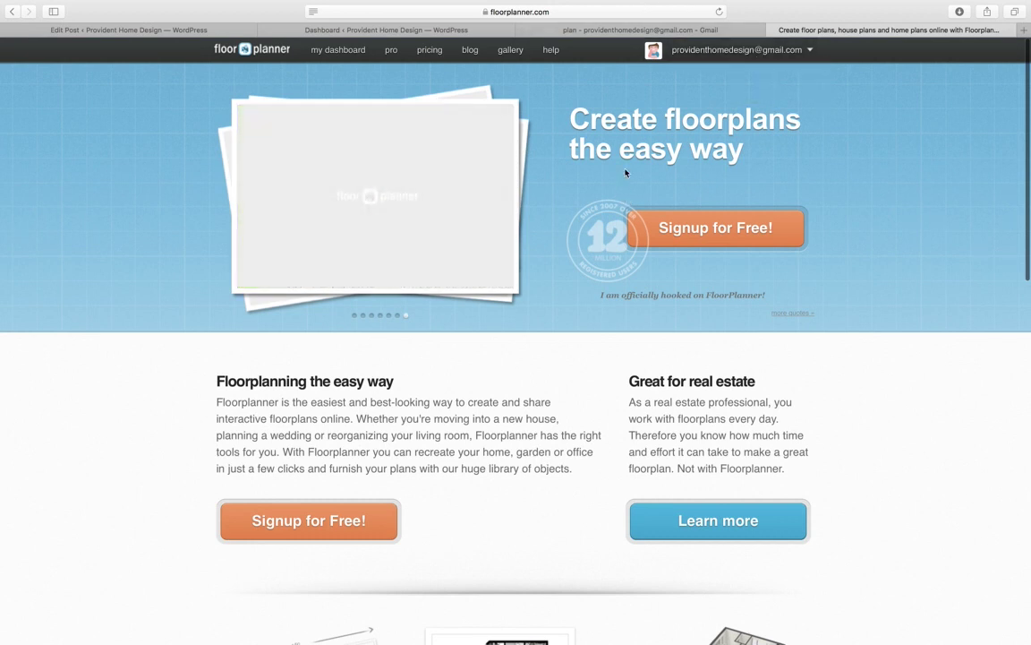
{"action": "left_click", "coordinate": [717, 50]}
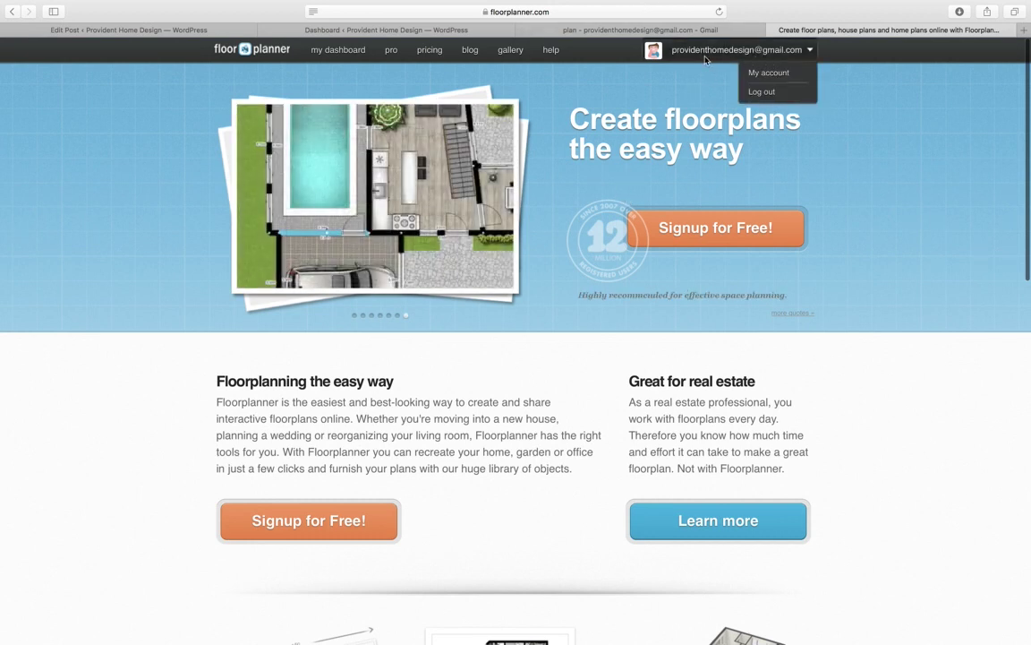
{"action": "left_click", "coordinate": [338, 51]}
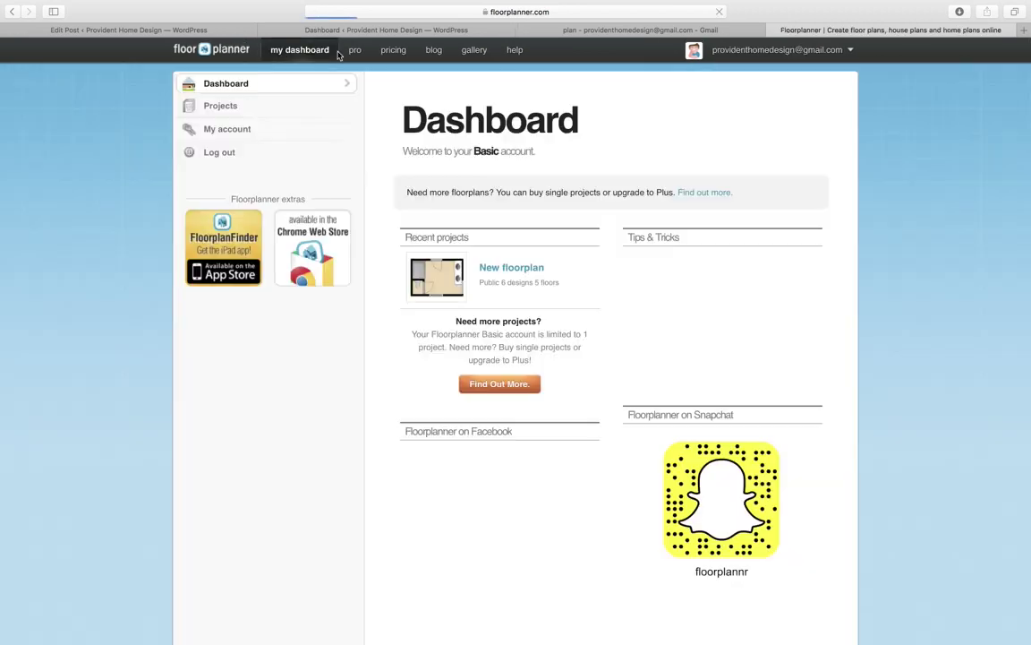
- Open the 'New floorplan' project and show its Floors/Variants panel
{"action": "left_click", "coordinate": [514, 268]}
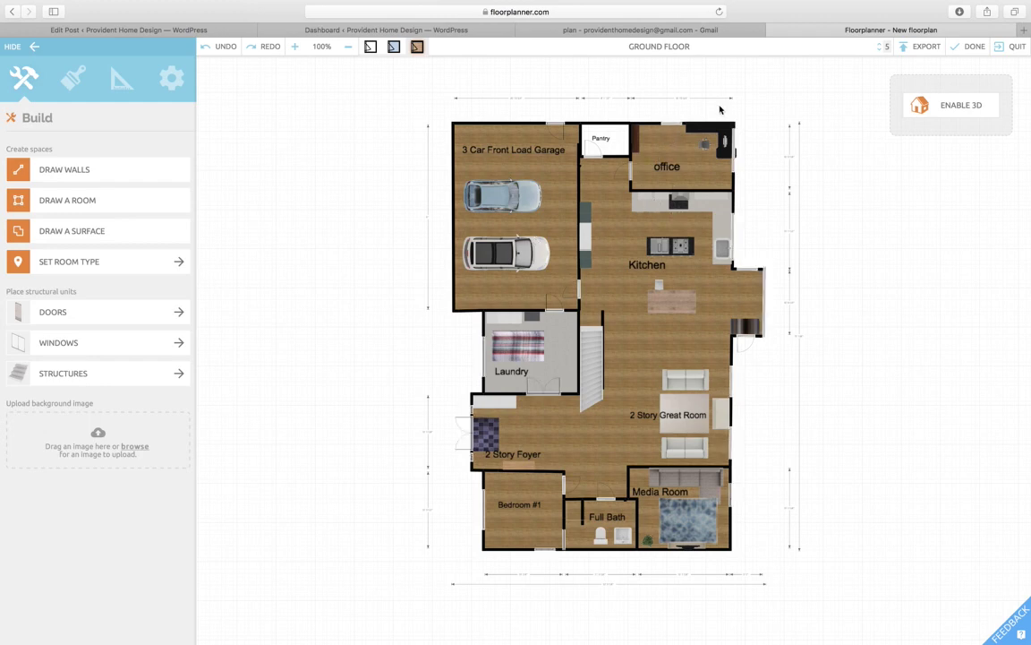
{"action": "left_click", "coordinate": [886, 49]}
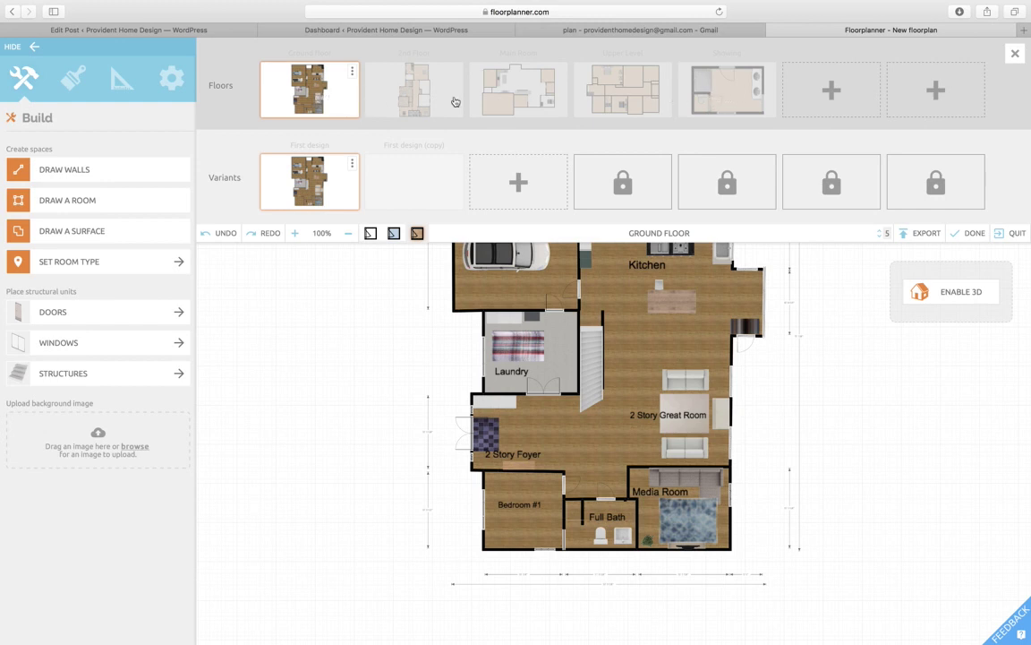
- Create a sixth floor from the empty '+' slot and name it 'Bedroom'
{"action": "left_click", "coordinate": [832, 92]}
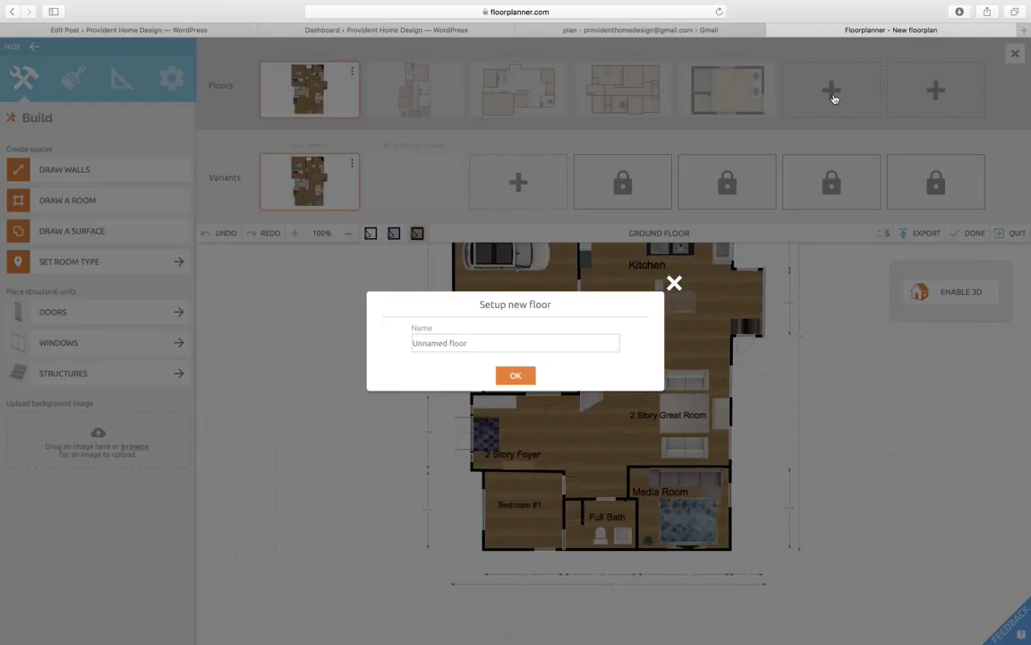
{"action": "left_click", "coordinate": [450, 343]}
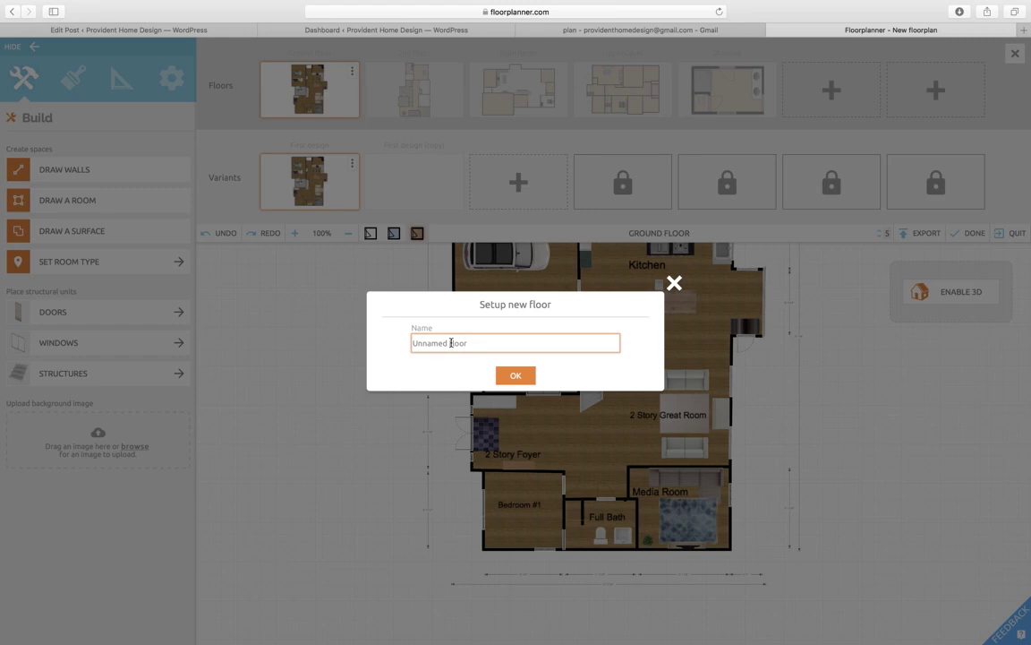
{"action": "type", "text": "Be"}
{"action": "left_click_drag", "start_coordinate": [483, 345], "coordinate": [407, 340]}
{"action": "key", "text": "BackSpace"}
{"action": "type", "text": "Bedroom"}
{"action": "left_click", "coordinate": [516, 375]}
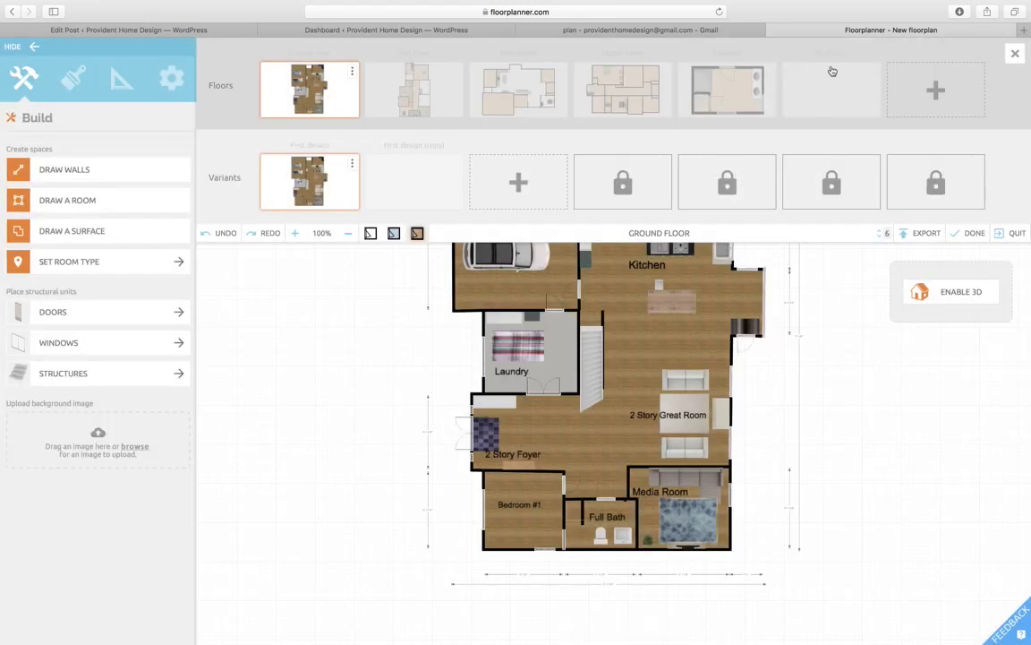
- Switch to the Bedroom floor and close the Floors/Variants panel
{"action": "left_click", "coordinate": [835, 105]}
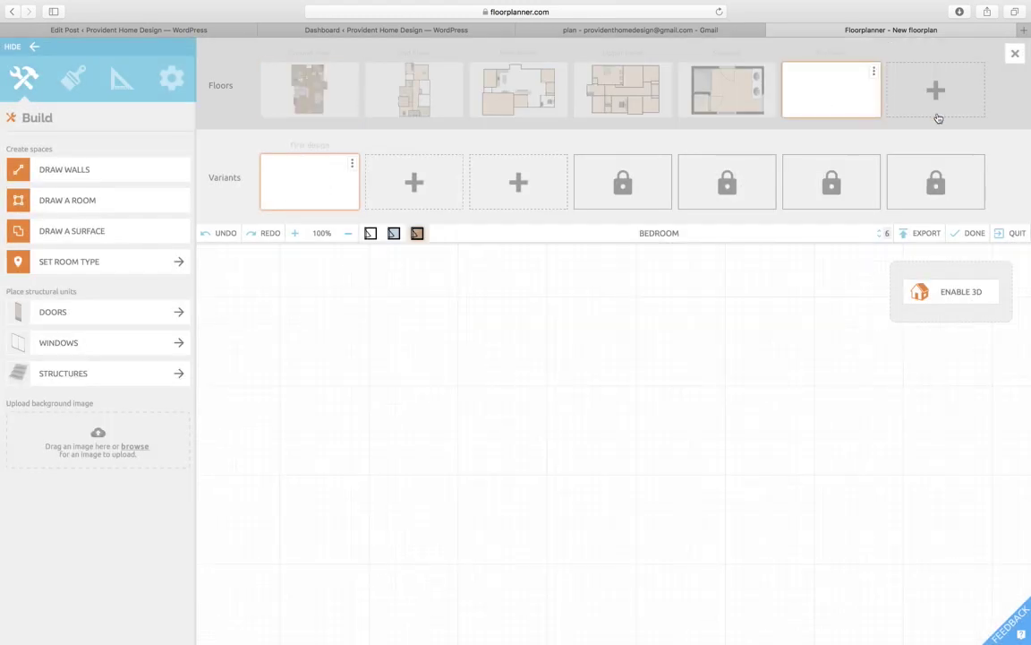
{"action": "left_click", "coordinate": [1014, 54]}
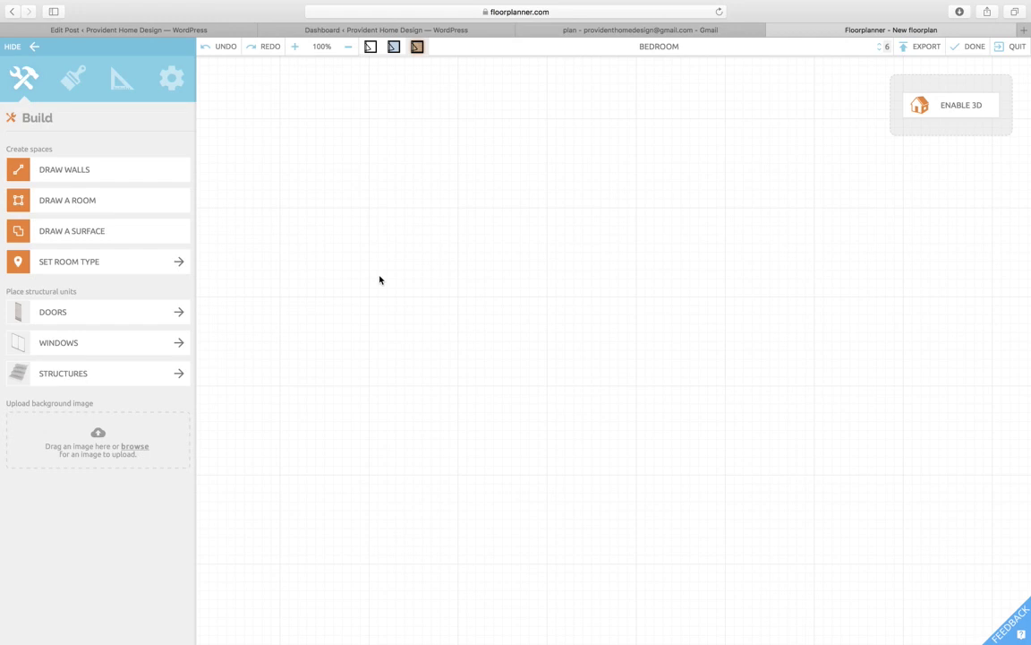
- Draw a closed rectangle of four walls, about 11' 5 3/8" by 12' 8"
{"action": "left_click", "coordinate": [71, 171]}
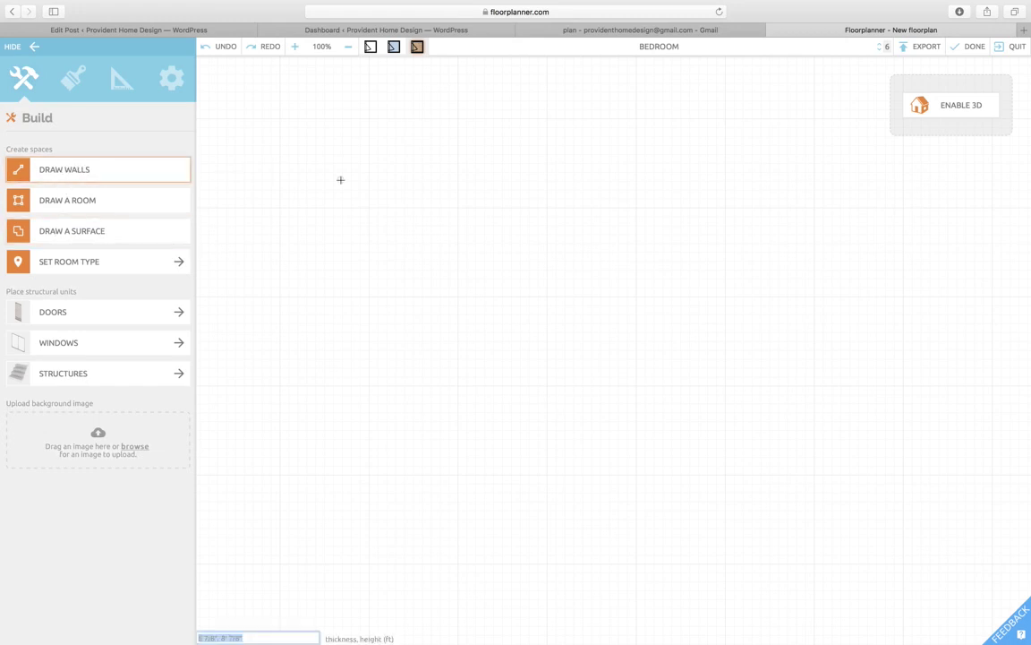
{"action": "left_click", "coordinate": [456, 206]}
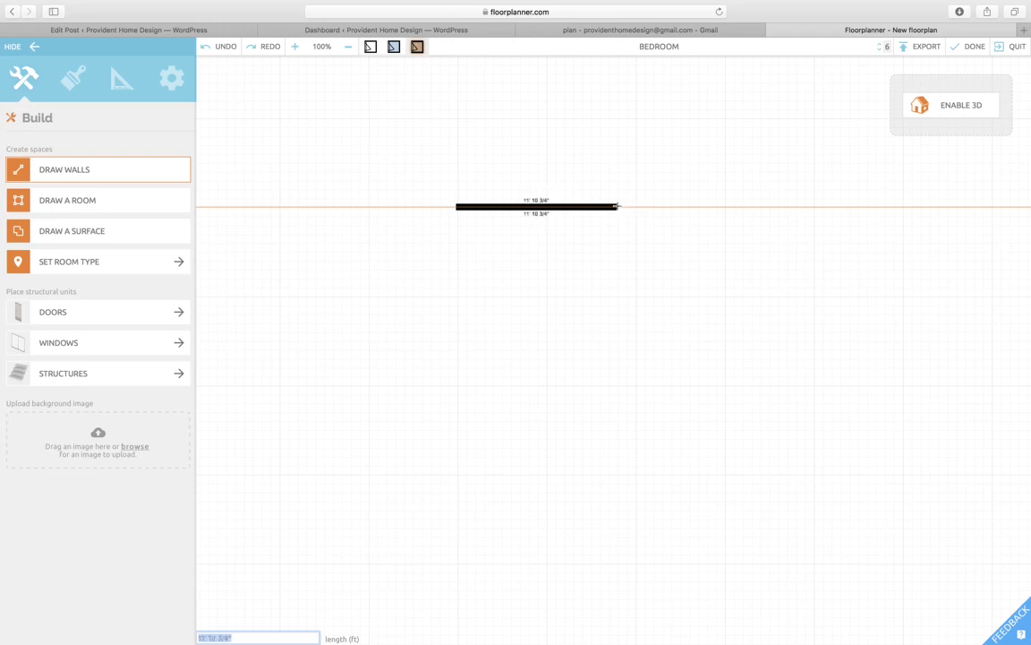
{"action": "double_click", "coordinate": [618, 207]}
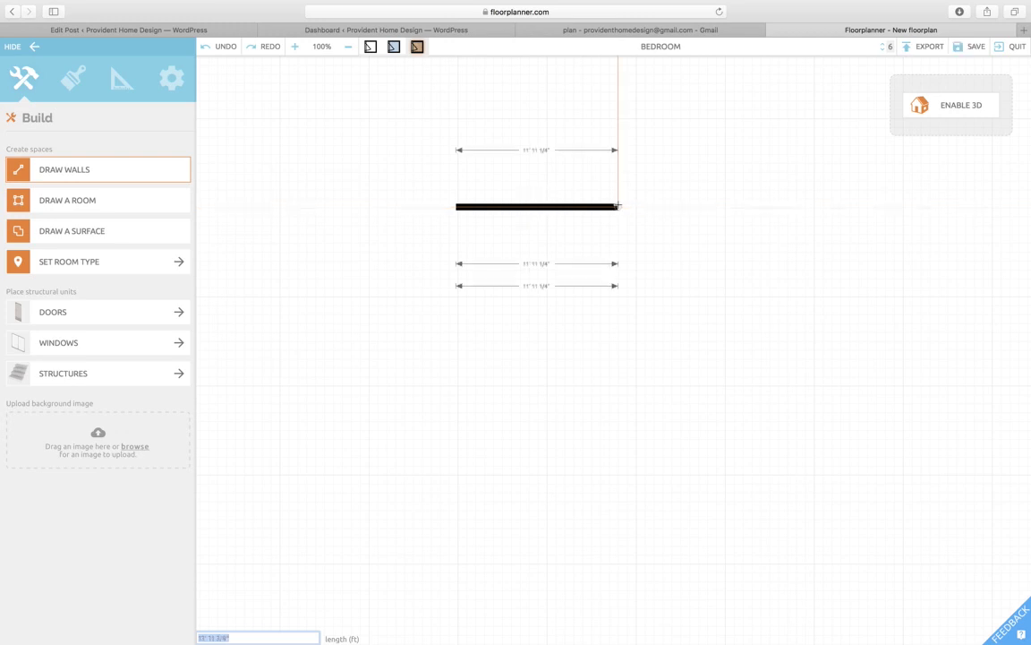
{"action": "left_click", "coordinate": [456, 207]}
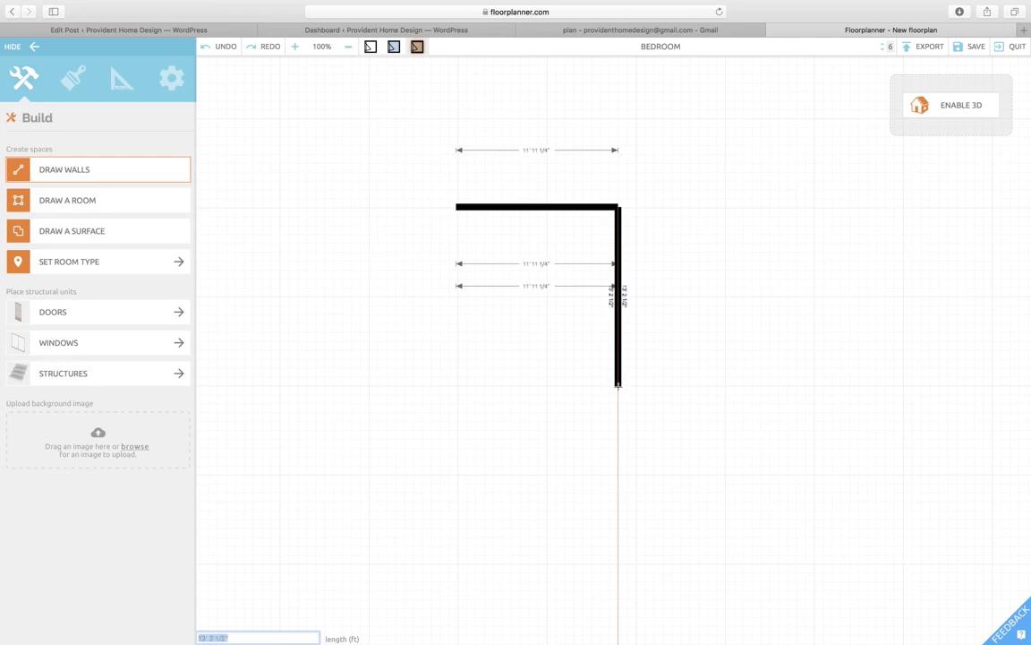
{"action": "left_click", "coordinate": [617, 385]}
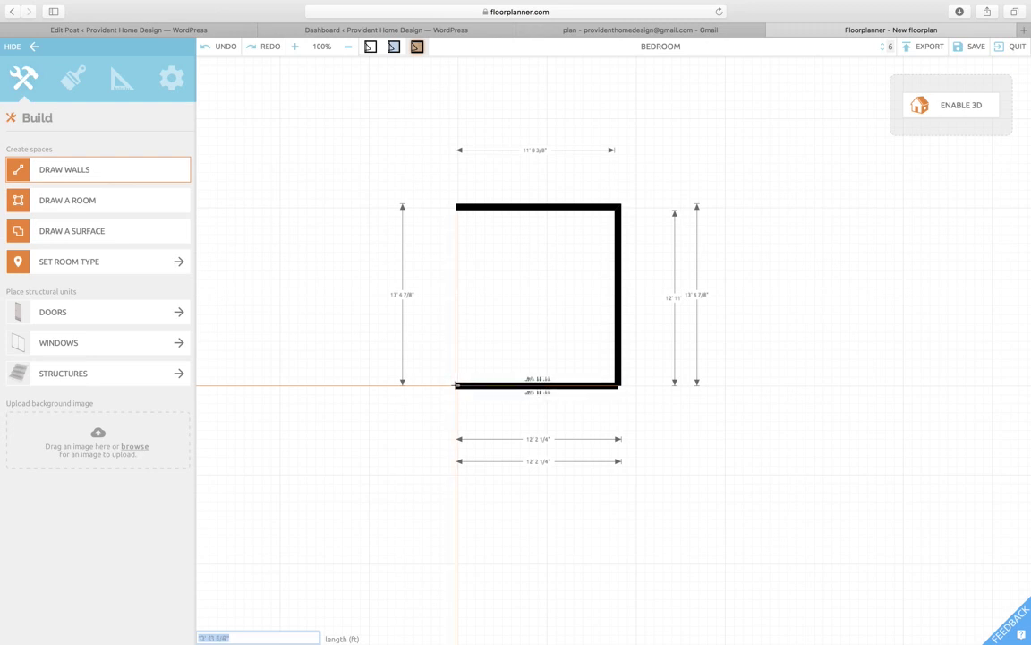
{"action": "left_click", "coordinate": [457, 385]}
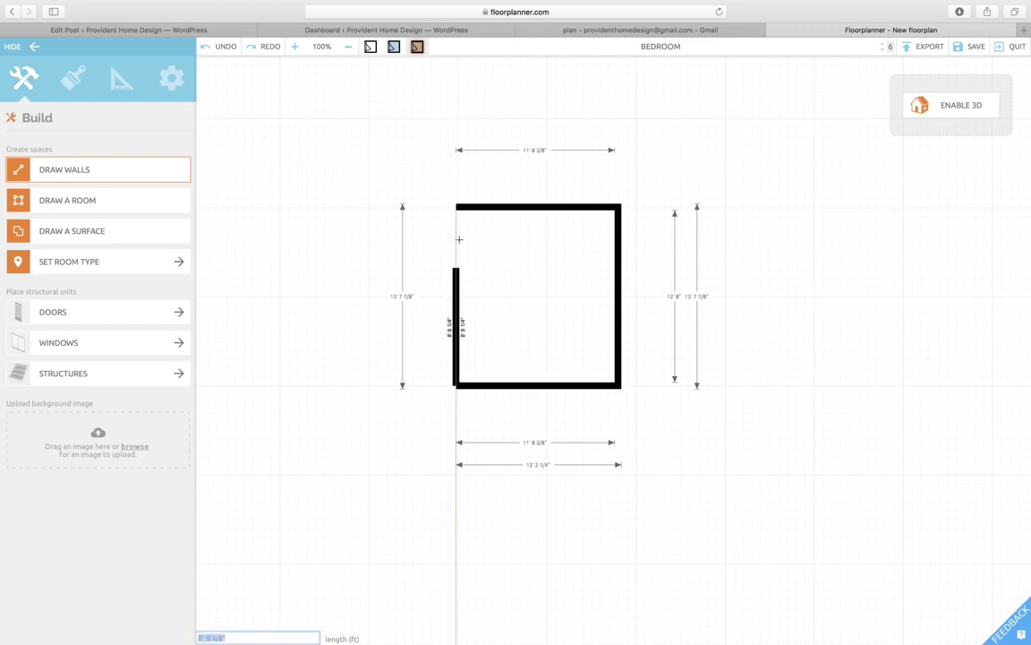
{"action": "left_click", "coordinate": [457, 206]}
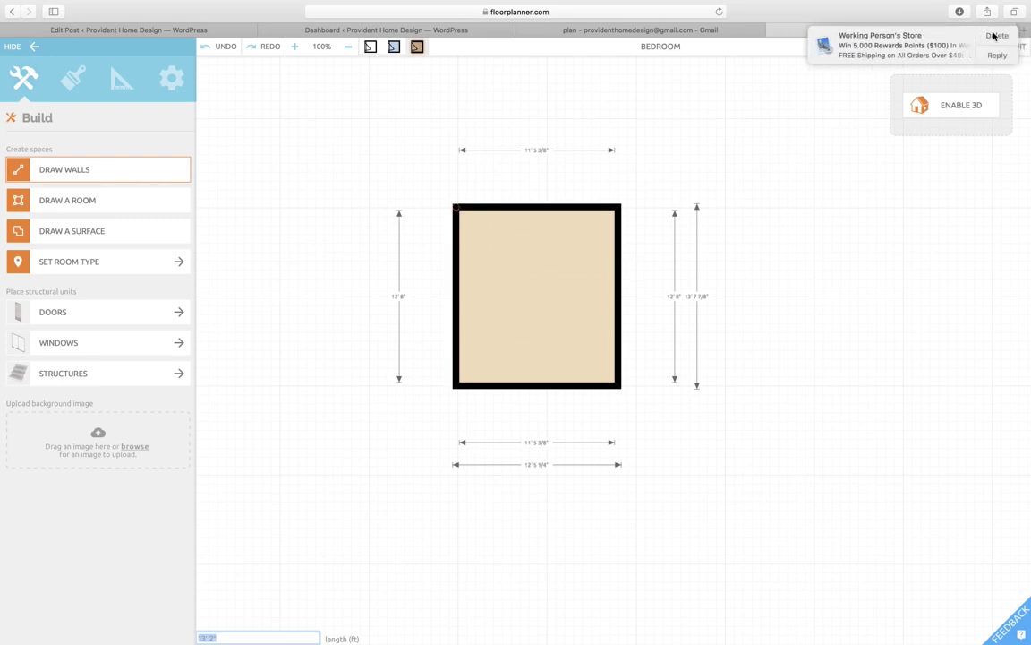
- Dismiss the store notification and bring up the Windows catalogue
{"action": "left_click", "coordinate": [994, 35]}
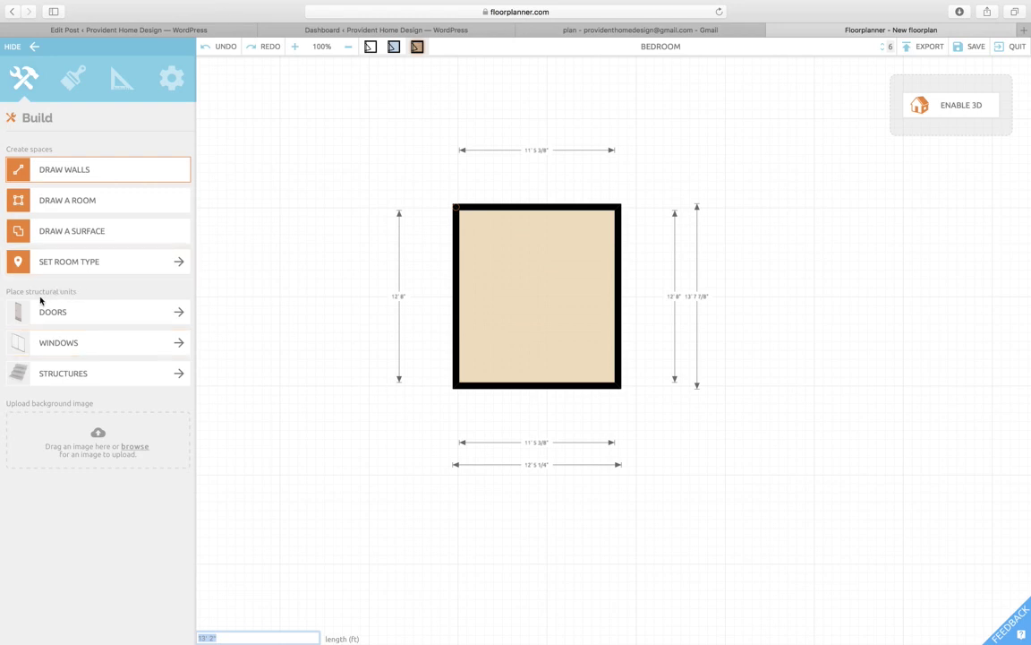
{"action": "left_click", "coordinate": [77, 343]}
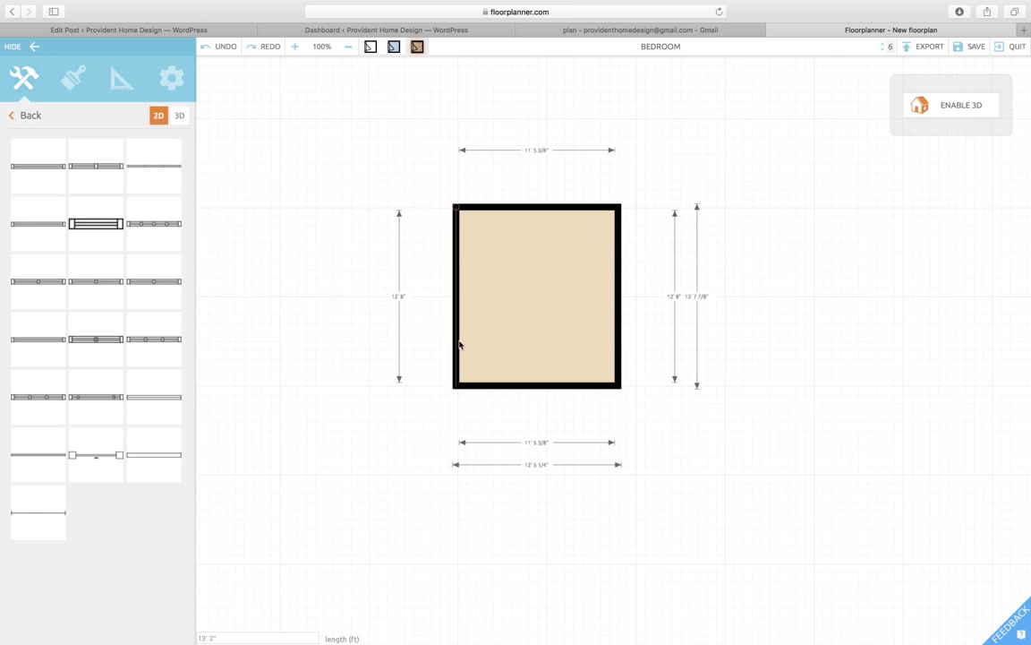
- Place a Standard Window on the left wall and raise its height to about 5' 8"
{"action": "left_click_drag", "start_coordinate": [38, 144], "coordinate": [432, 329]}
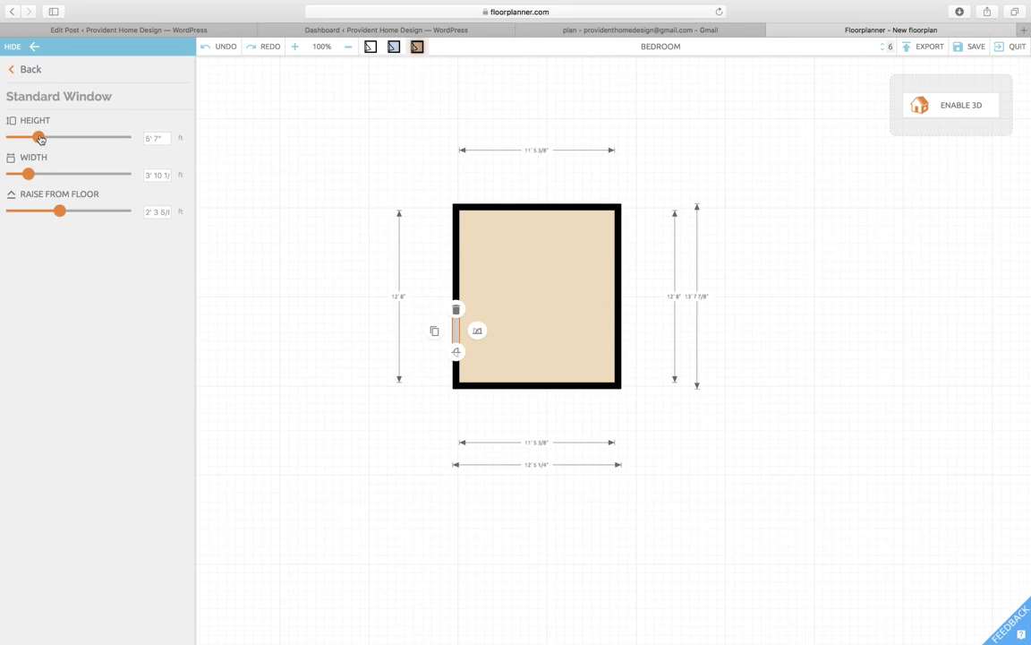
{"action": "left_click_drag", "start_coordinate": [40, 138], "coordinate": [43, 136]}
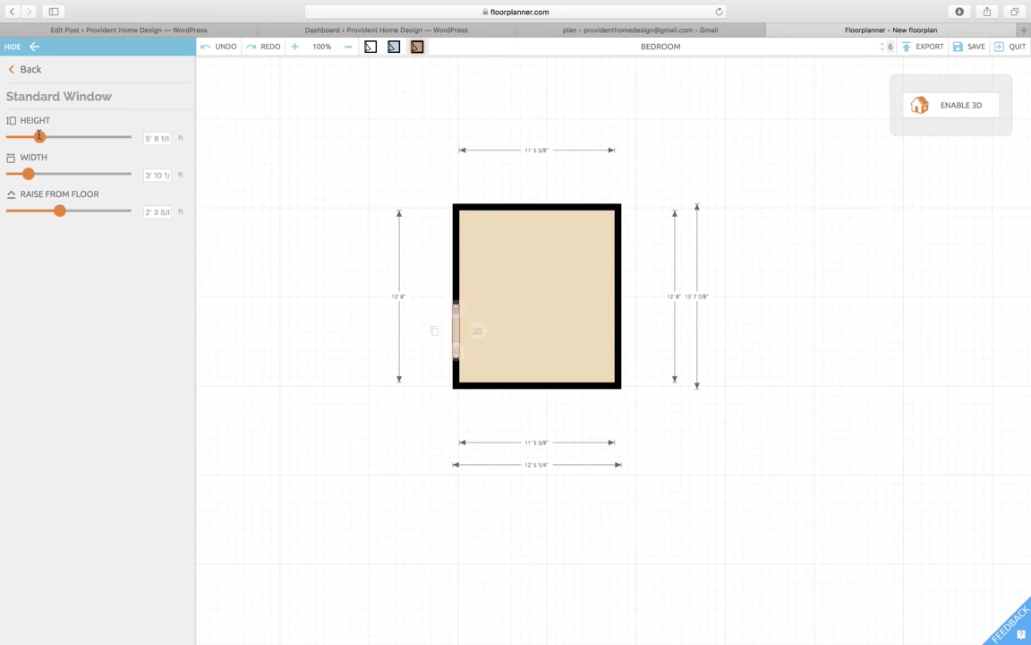
{"action": "mouse_move", "coordinate": [38, 136]}
{"action": "left_mouse_down"}
{"action": "mouse_move", "coordinate": [55, 136]}
{"action": "mouse_move", "coordinate": [41, 139]}
{"action": "left_mouse_up"}
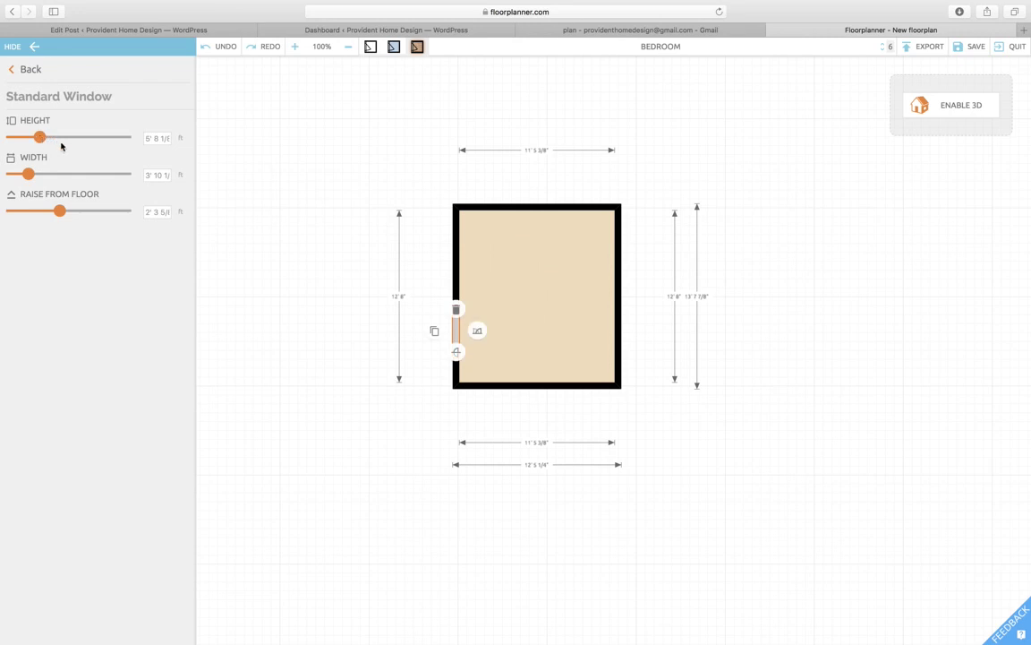
- Duplicate the window, move the copy up the left wall, and nudge the lower one down
{"action": "left_click", "coordinate": [436, 334]}
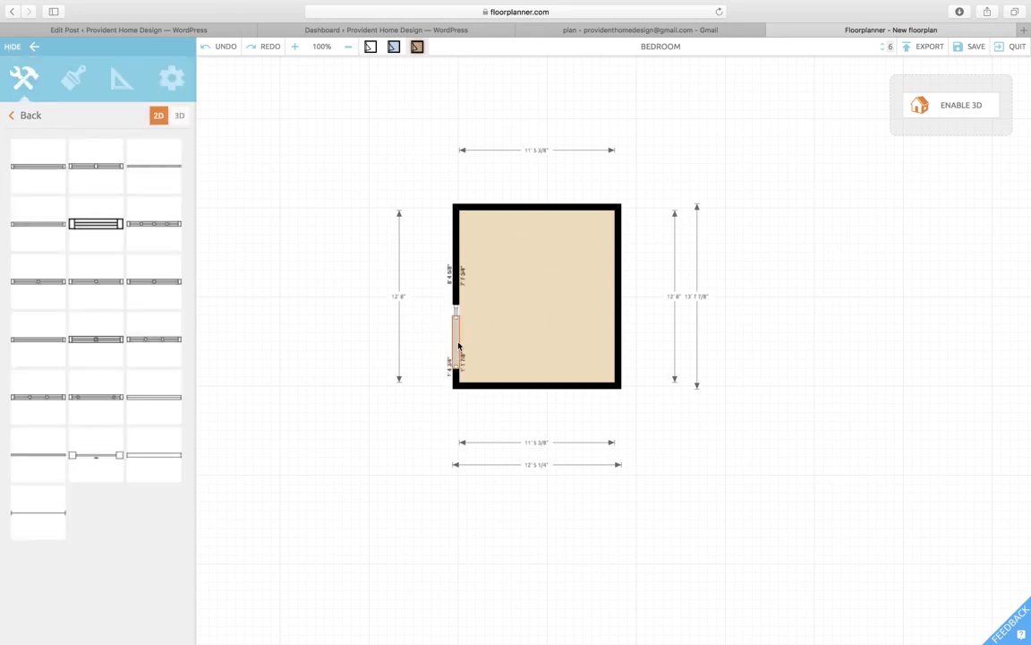
{"action": "left_click_drag", "start_coordinate": [458, 348], "coordinate": [460, 258]}
{"action": "left_click", "coordinate": [456, 328]}
{"action": "left_click_drag", "start_coordinate": [455, 329], "coordinate": [456, 334]}
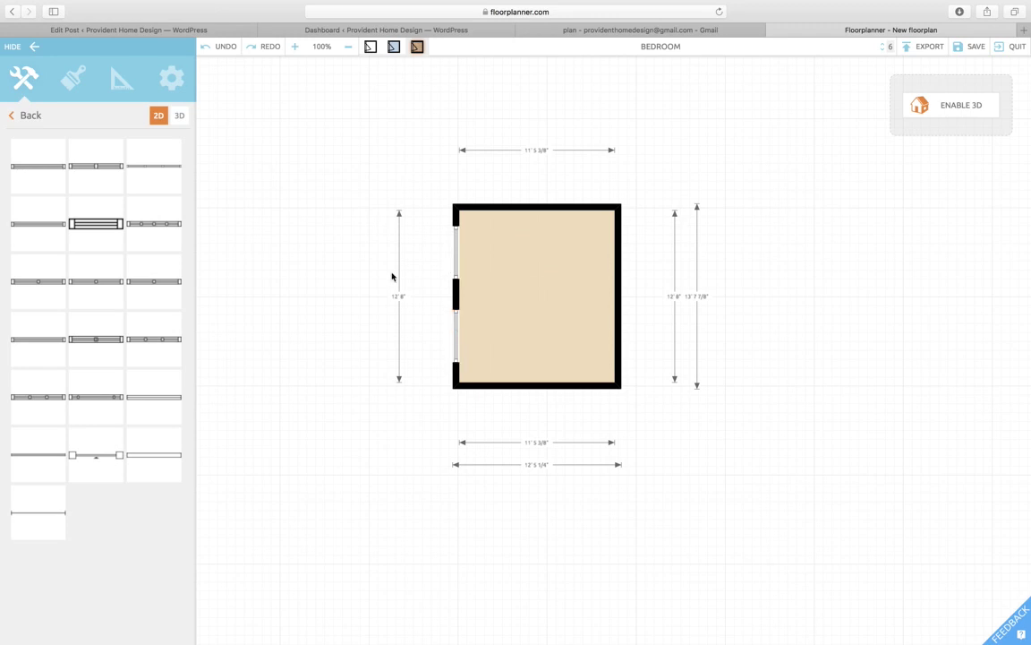
{"action": "left_click", "coordinate": [16, 116]}
- Drag a Classic door from the Doors catalogue onto the top of the right wall
{"action": "left_click", "coordinate": [48, 313]}
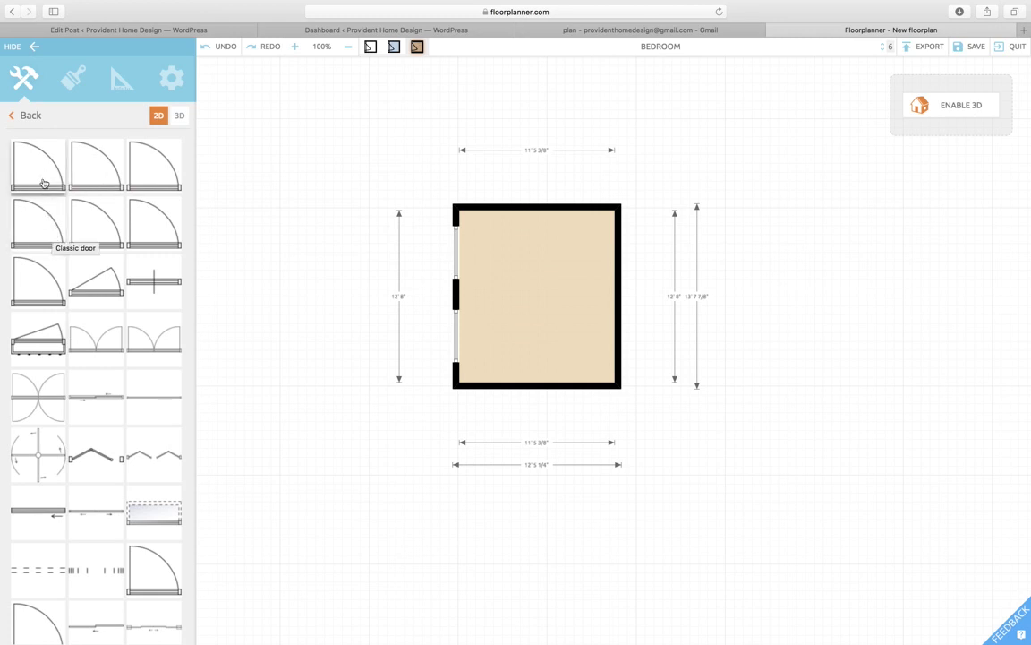
{"action": "left_click_drag", "start_coordinate": [40, 172], "coordinate": [665, 242]}
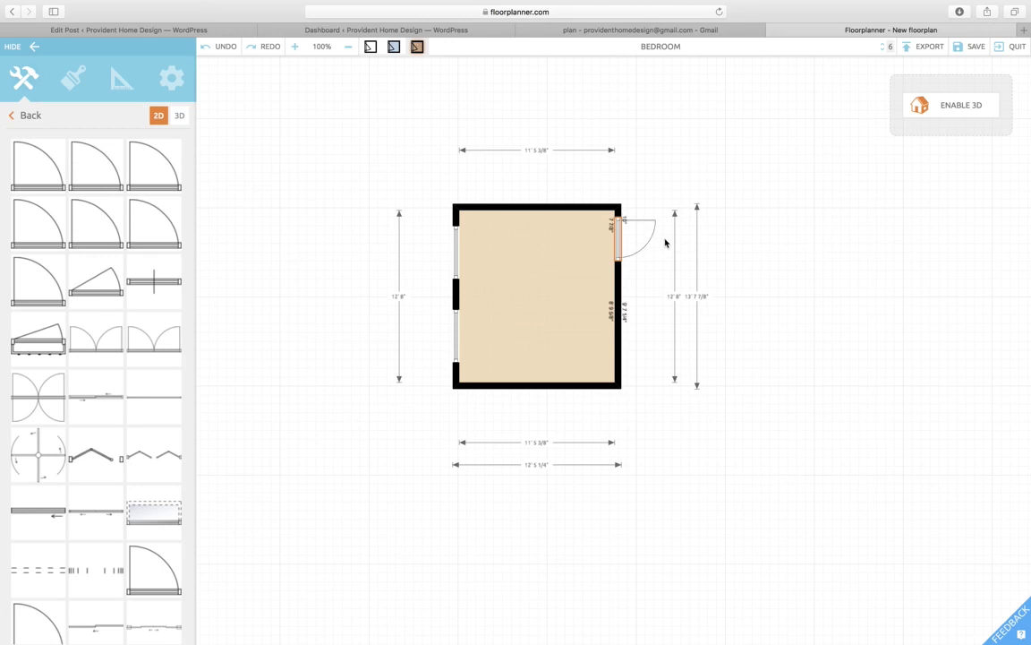